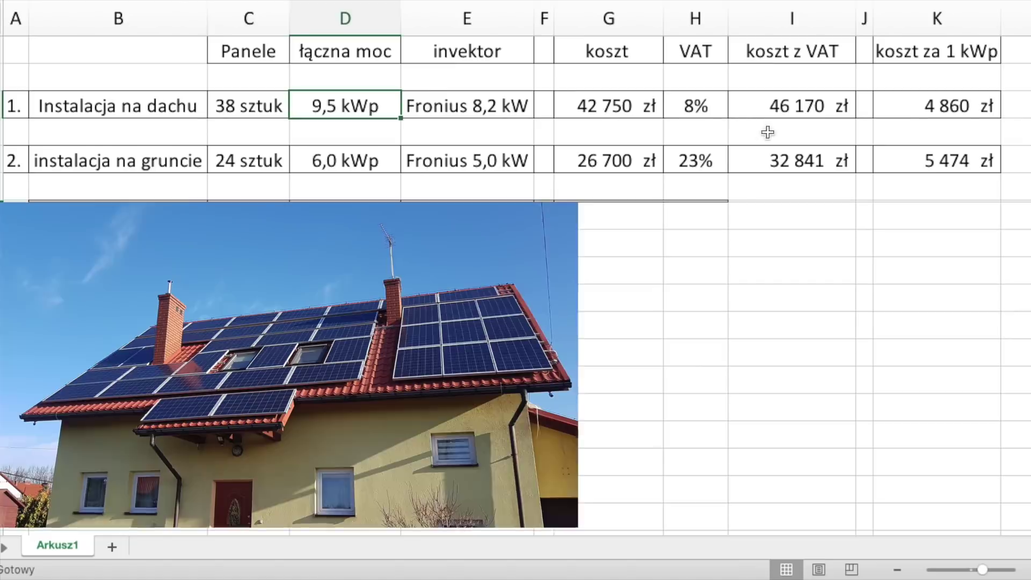
Step: Review the costs, VAT and price per kWp of the roof and ground installations and the roof's 2017 production
{"action": "left_click", "coordinate": [768, 109]}
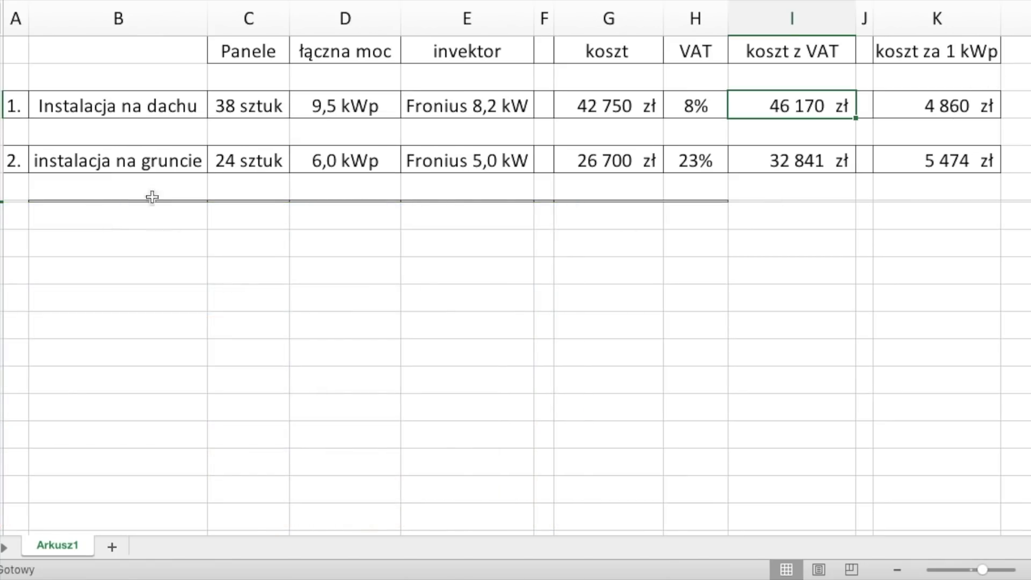
{"action": "left_click", "coordinate": [148, 160]}
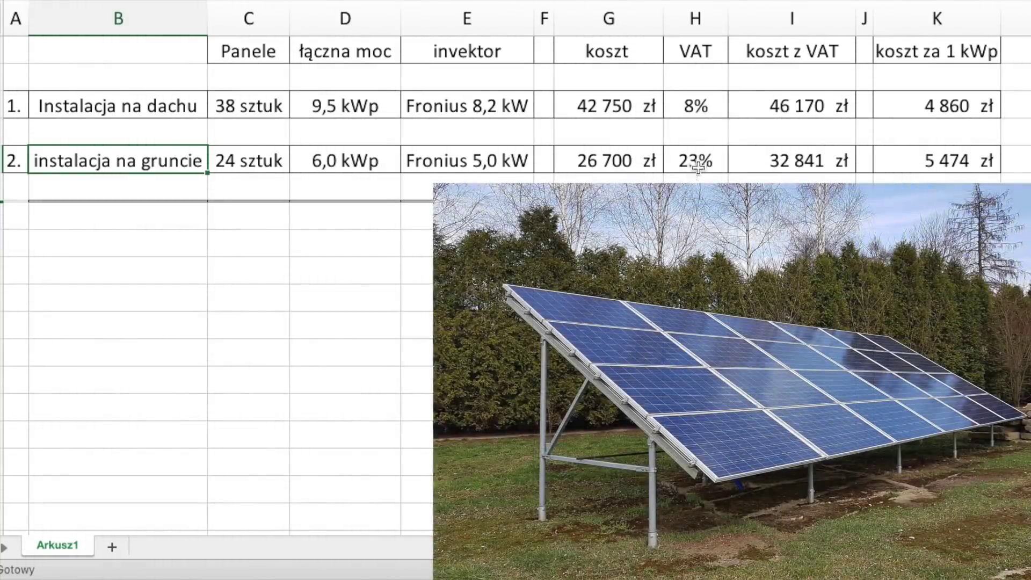
{"action": "left_click", "coordinate": [697, 168]}
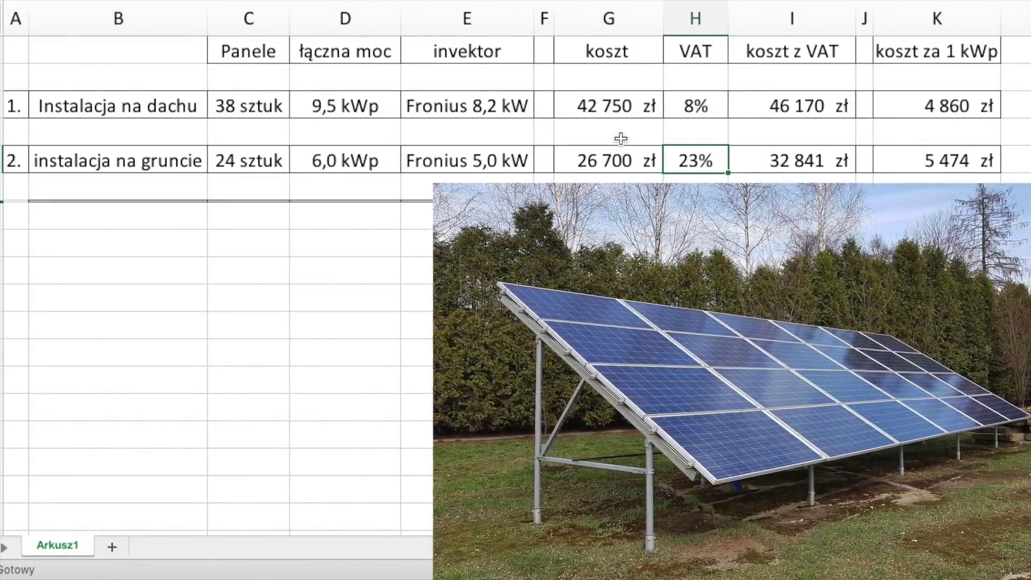
{"action": "left_click", "coordinate": [777, 166]}
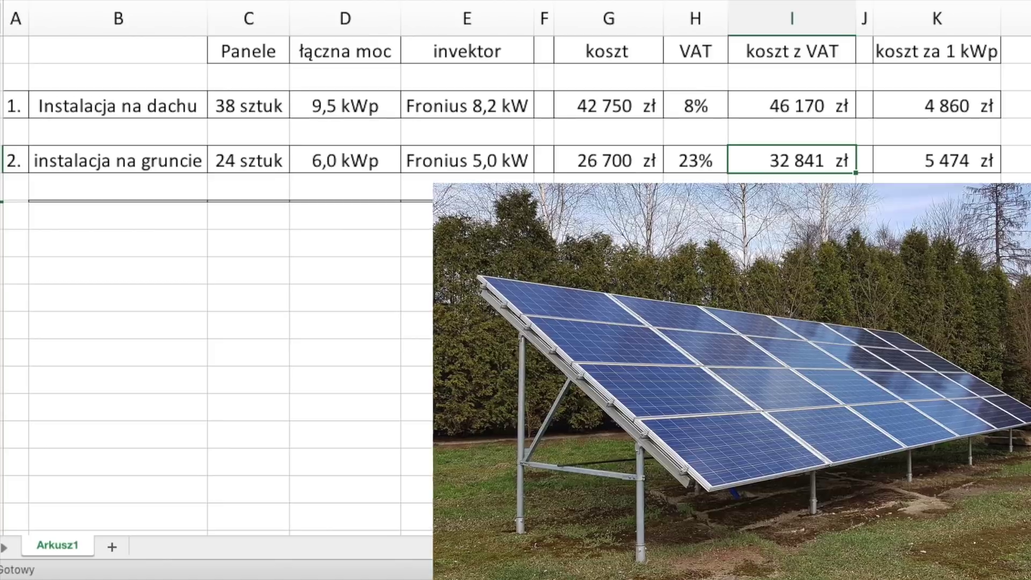
{"action": "left_click", "coordinate": [919, 161]}
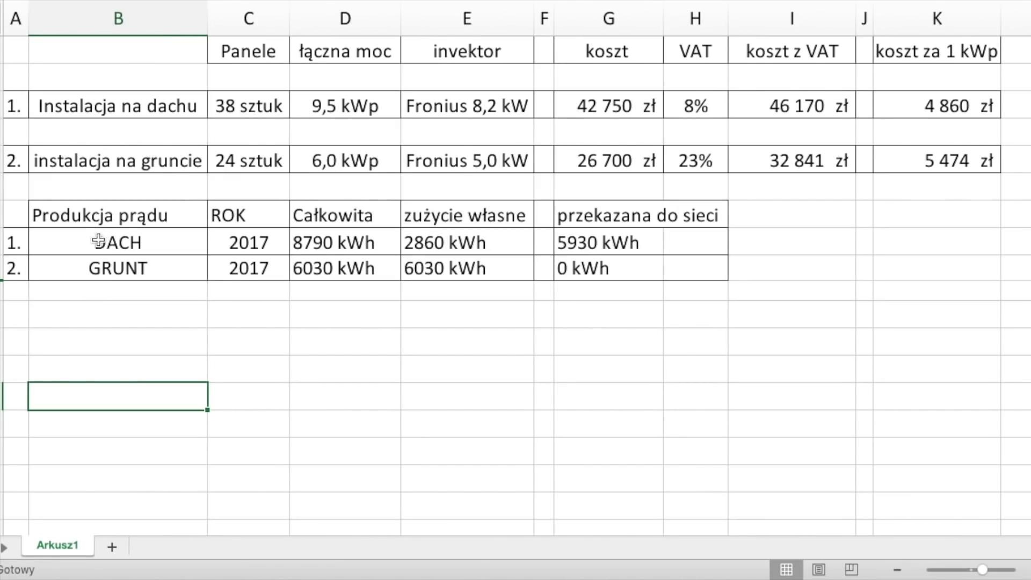
{"action": "left_click", "coordinate": [345, 245]}
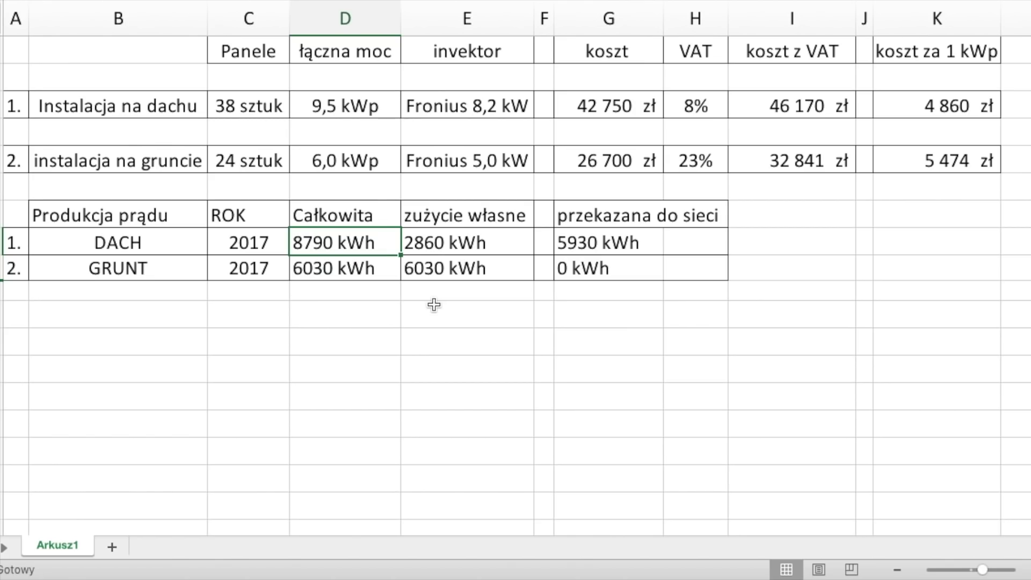
{"action": "left_click", "coordinate": [593, 240]}
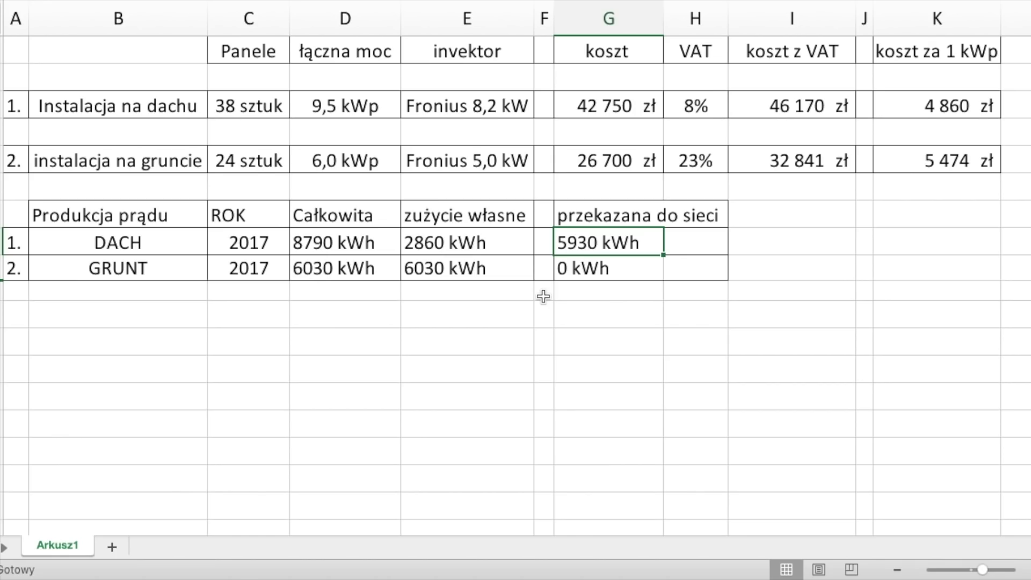
Step: Calculate the roof's own-consumption share with =2660/8790 in column I of the production table's DACH row and format it as a percentage
{"action": "left_click", "coordinate": [810, 244]}
{"action": "type", "text": "="}
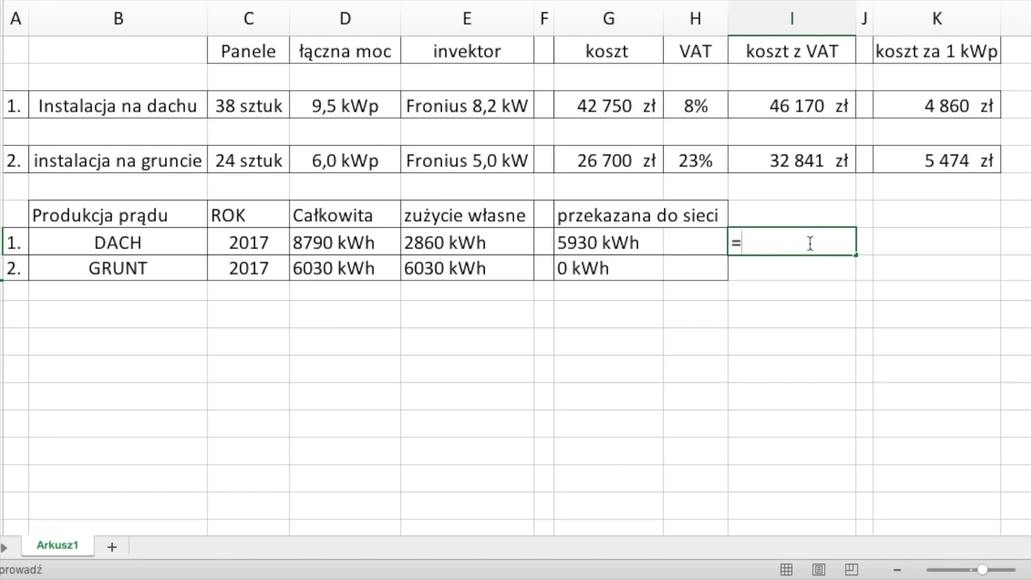
{"action": "type", "text": "2660/8790"}
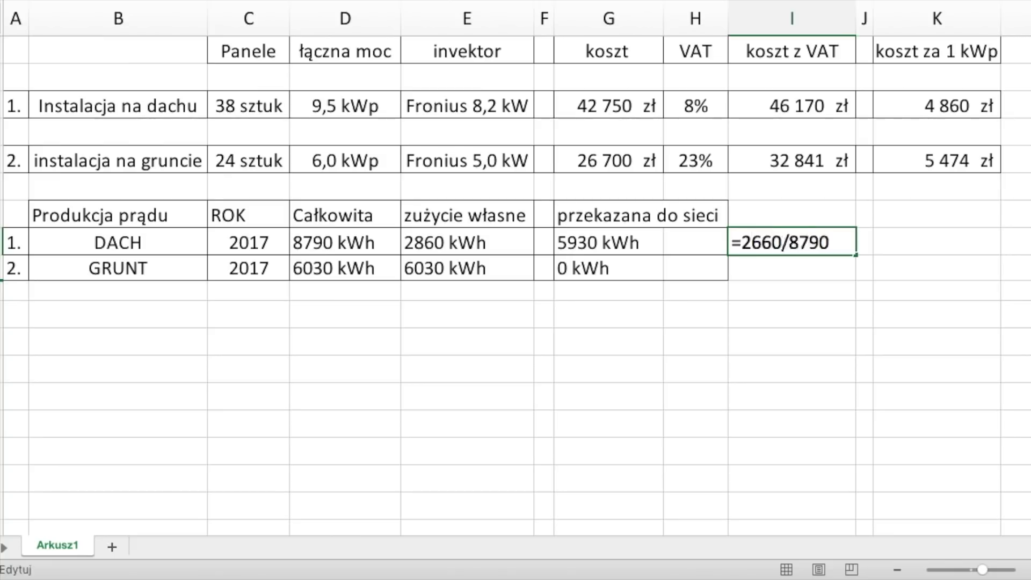
{"action": "key", "text": "Return"}
{"action": "left_click", "coordinate": [762, 231]}
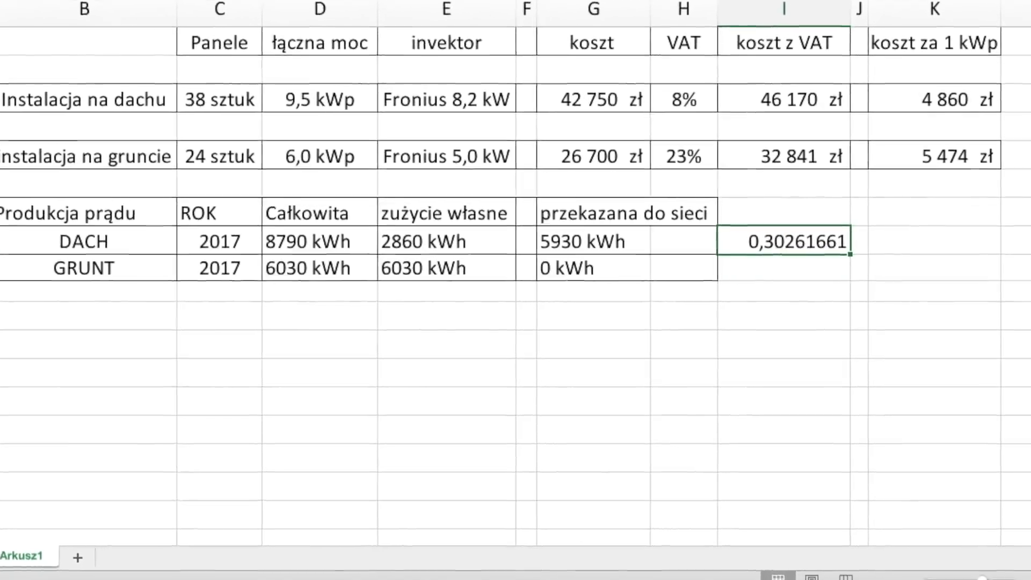
{"action": "key", "text": "ctrl+shift+5"}
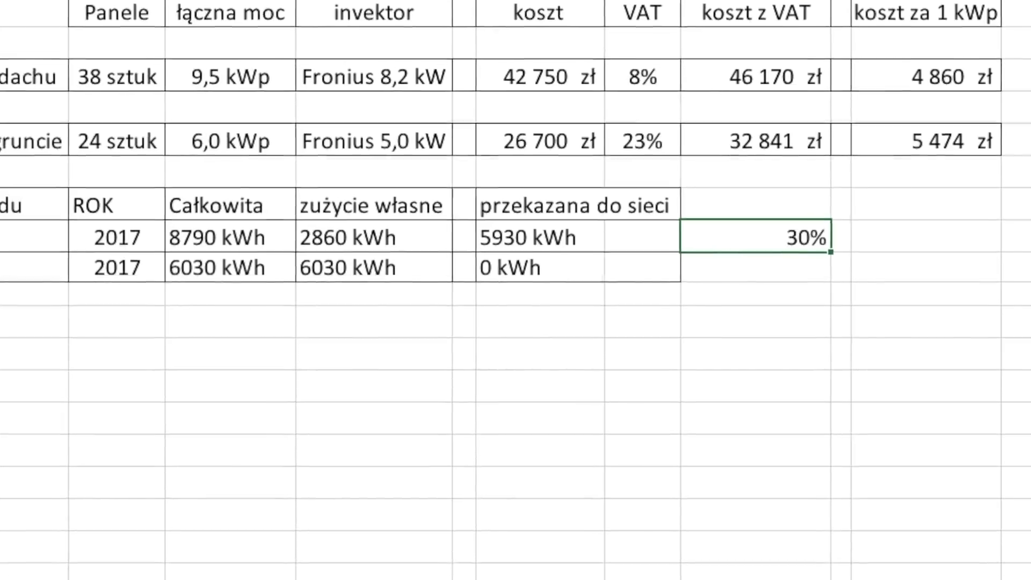
{"action": "left_click", "coordinate": [774, 352]}
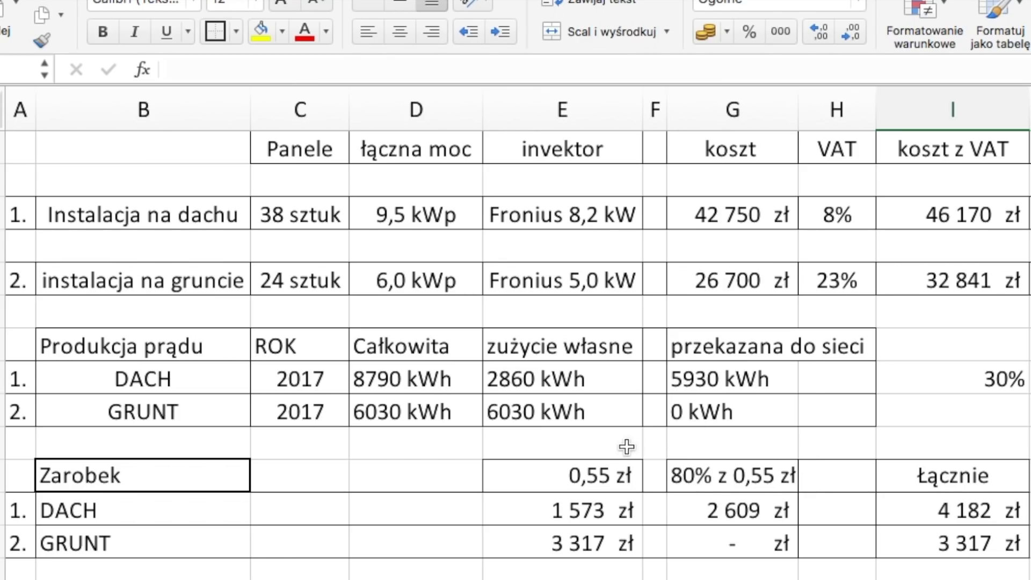
Step: Examine the Zarobek table's energy rates, the formulas behind the DACH earnings, and the GRUNT total
{"action": "left_click", "coordinate": [613, 476]}
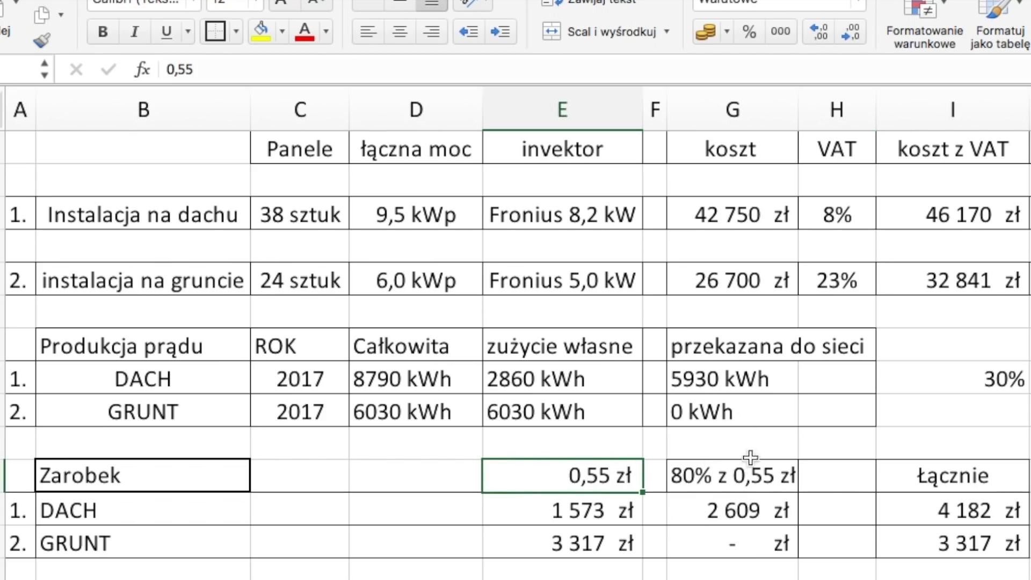
{"action": "left_click", "coordinate": [750, 476]}
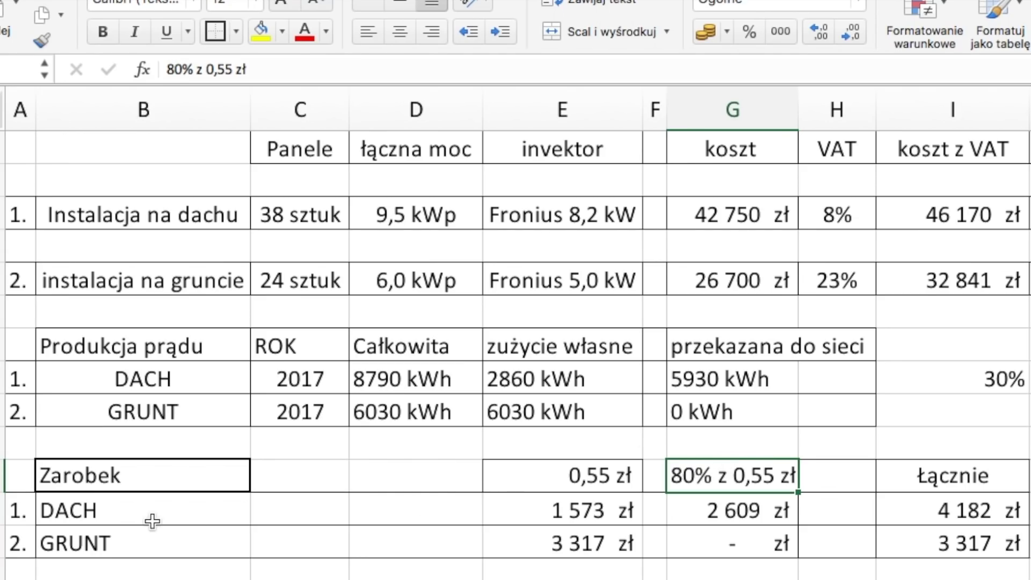
{"action": "left_click", "coordinate": [554, 517]}
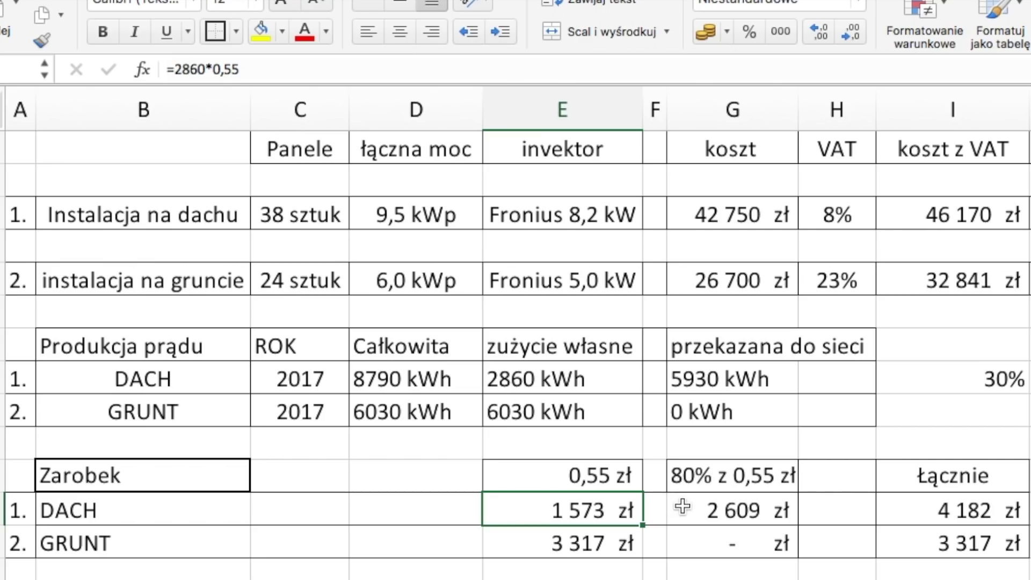
{"action": "left_click", "coordinate": [951, 508]}
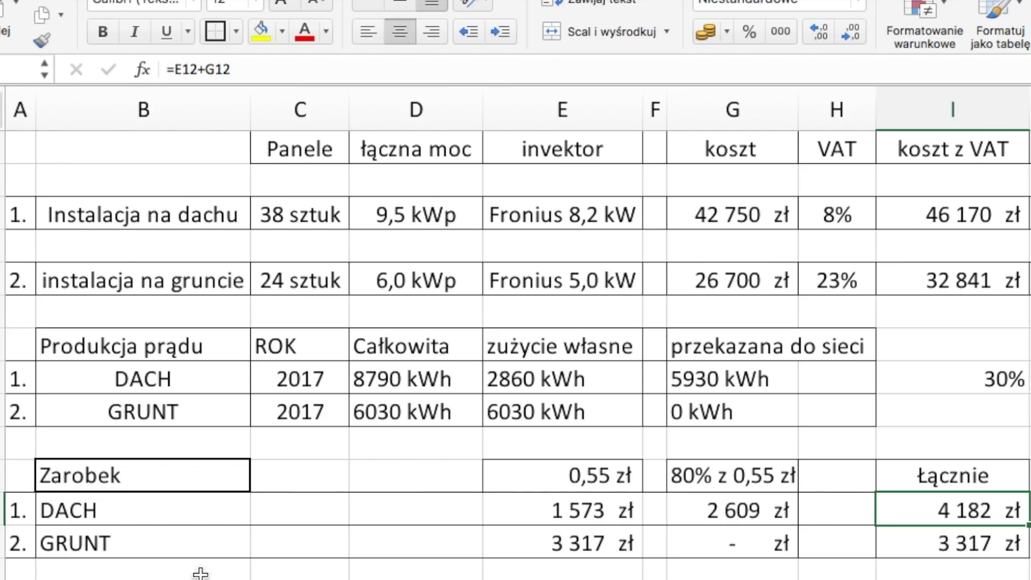
{"action": "left_click", "coordinate": [194, 550]}
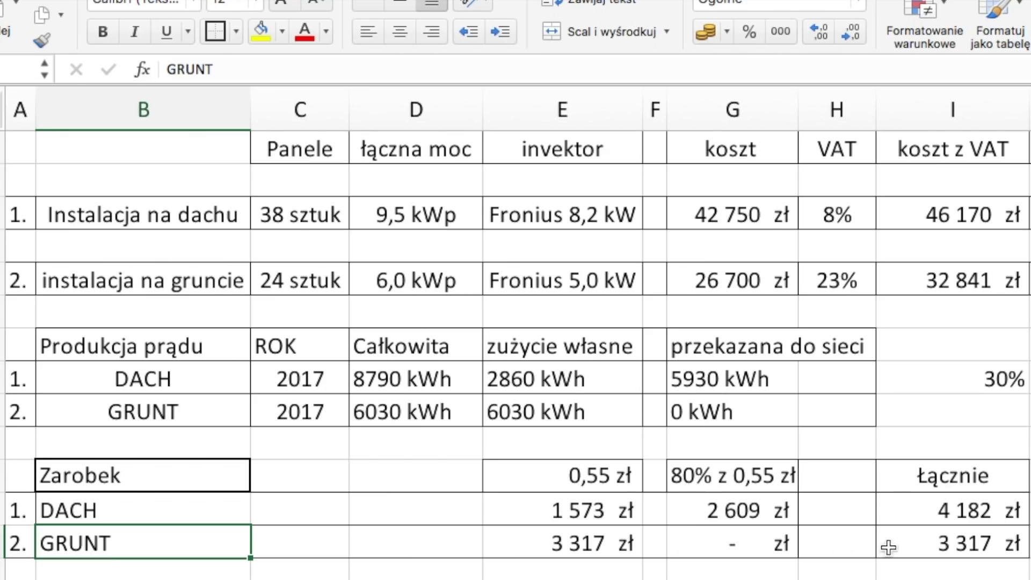
{"action": "left_click", "coordinate": [975, 549]}
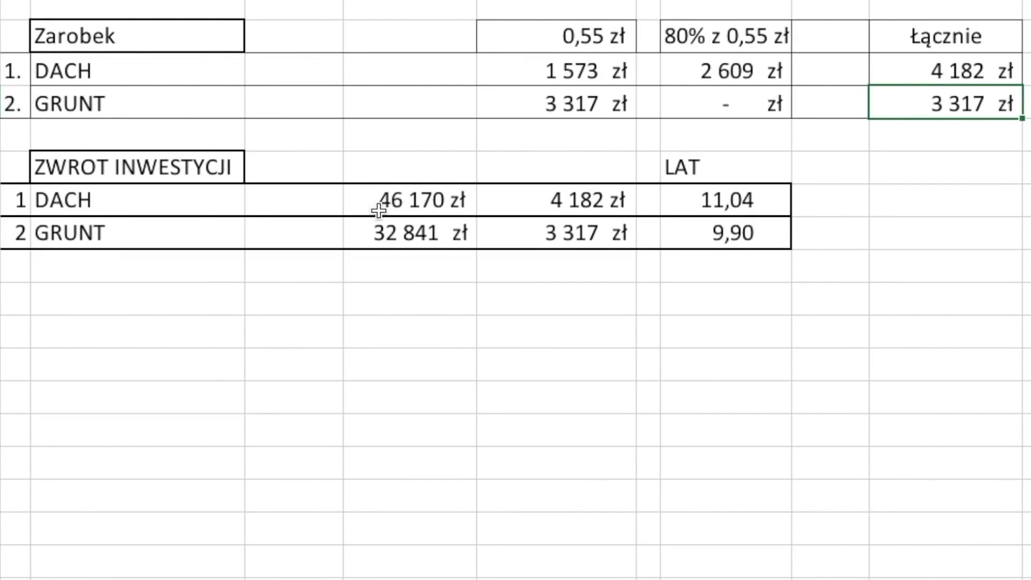
Step: Examine the investment cost, yearly earnings and payback years for DACH and GRUNT in the ZWROT INWESTYCJI table
{"action": "left_click", "coordinate": [406, 203]}
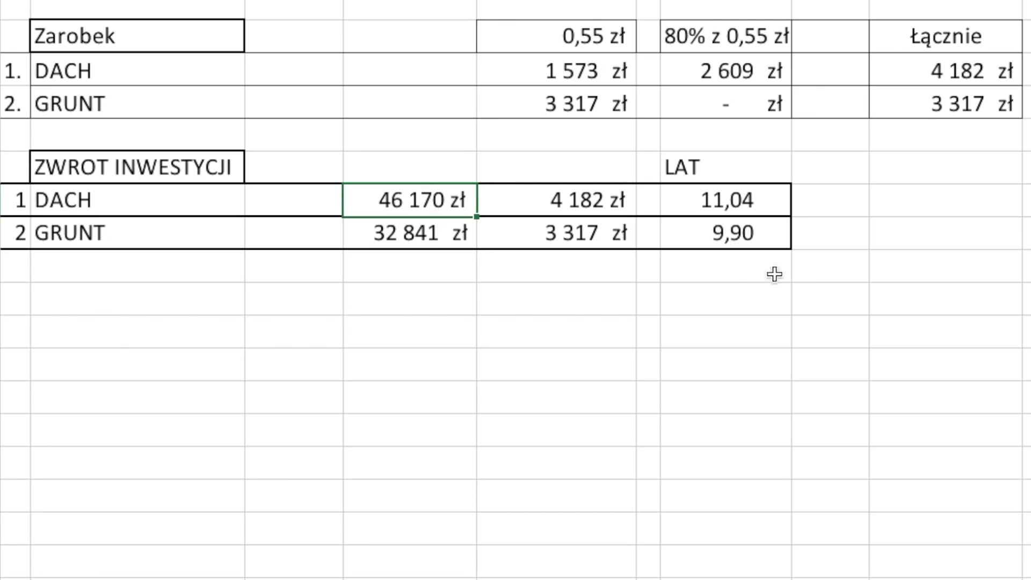
{"action": "left_click", "coordinate": [746, 201]}
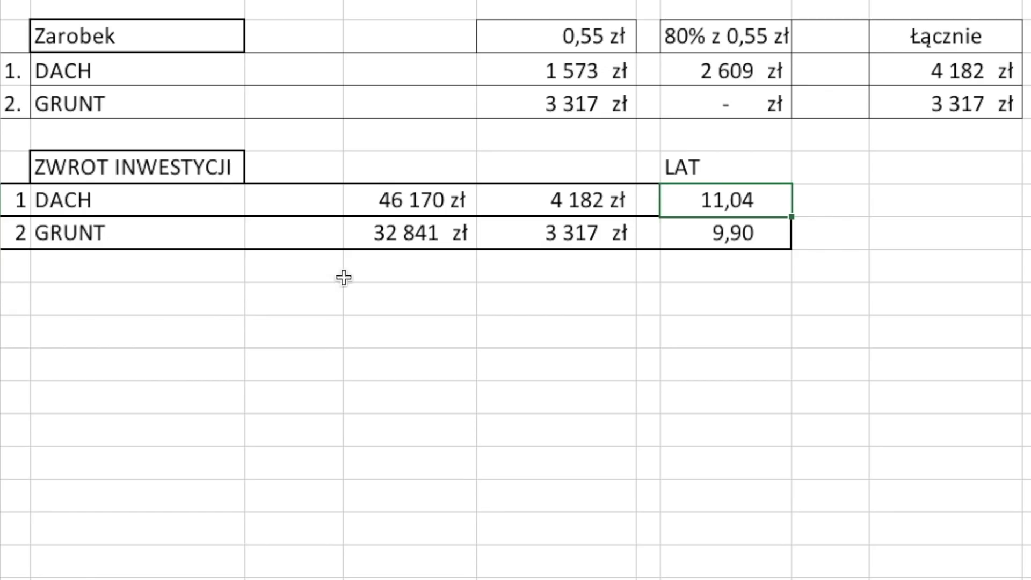
{"action": "left_click", "coordinate": [396, 233]}
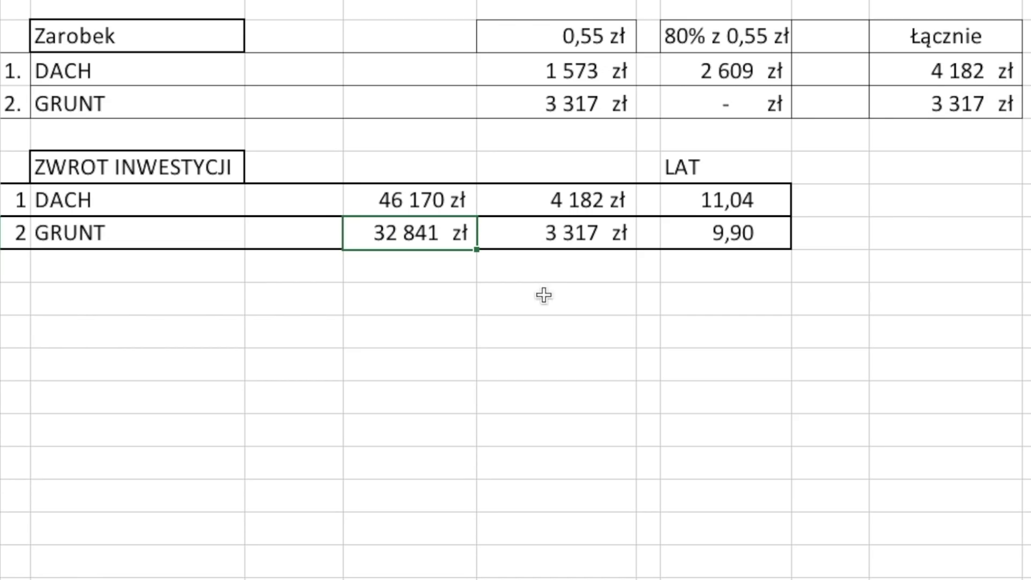
{"action": "left_click", "coordinate": [555, 232]}
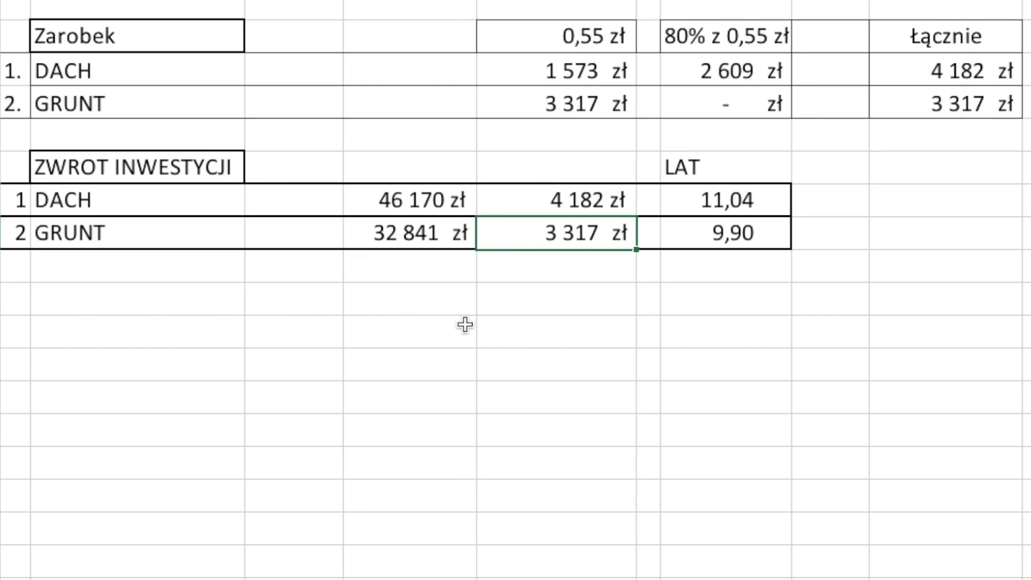
{"action": "left_click", "coordinate": [684, 239]}
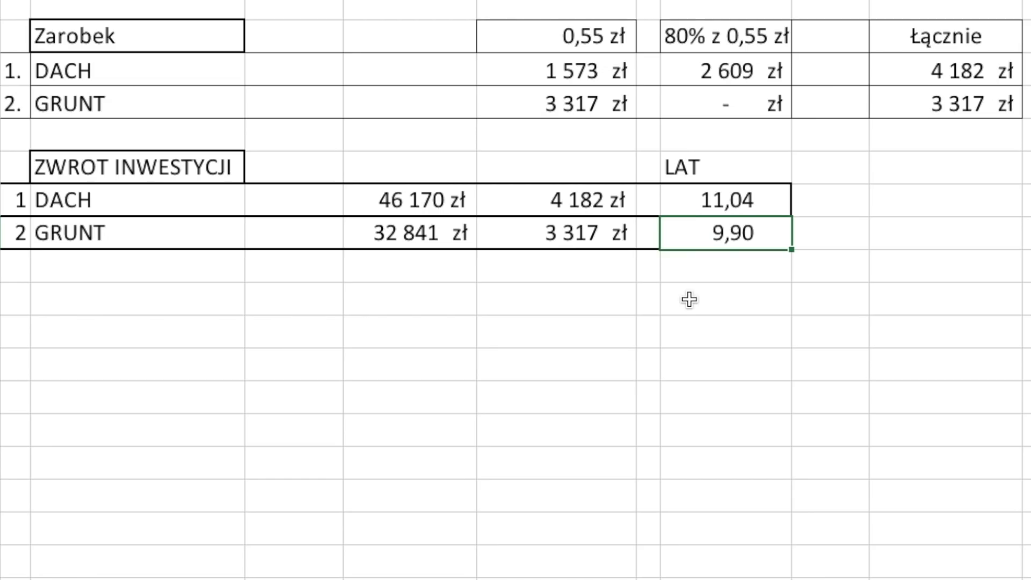
{"action": "left_click", "coordinate": [690, 300]}
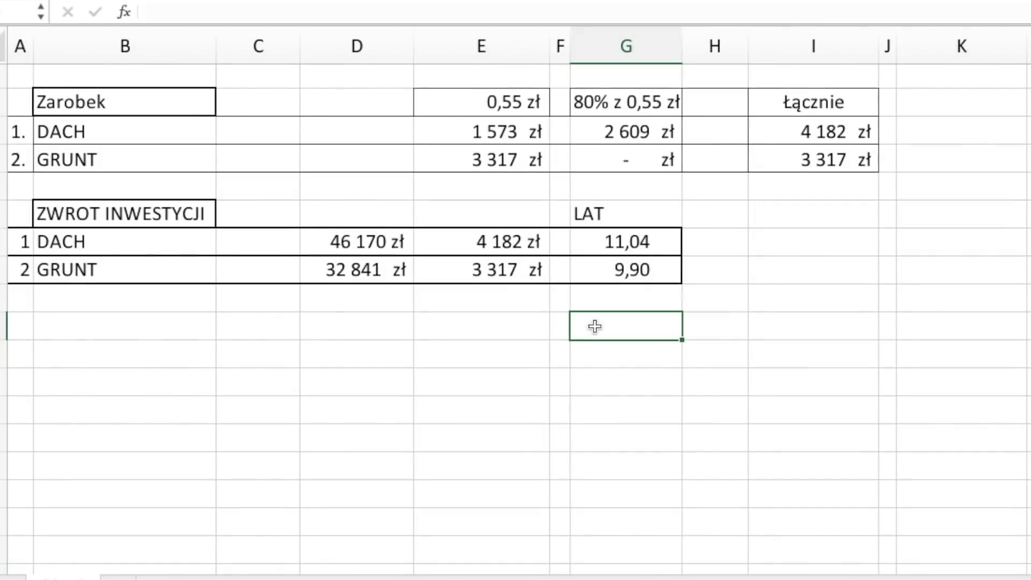
{"action": "scroll", "coordinate": [757, 325], "scroll_direction": "up", "scroll_amount": 3}
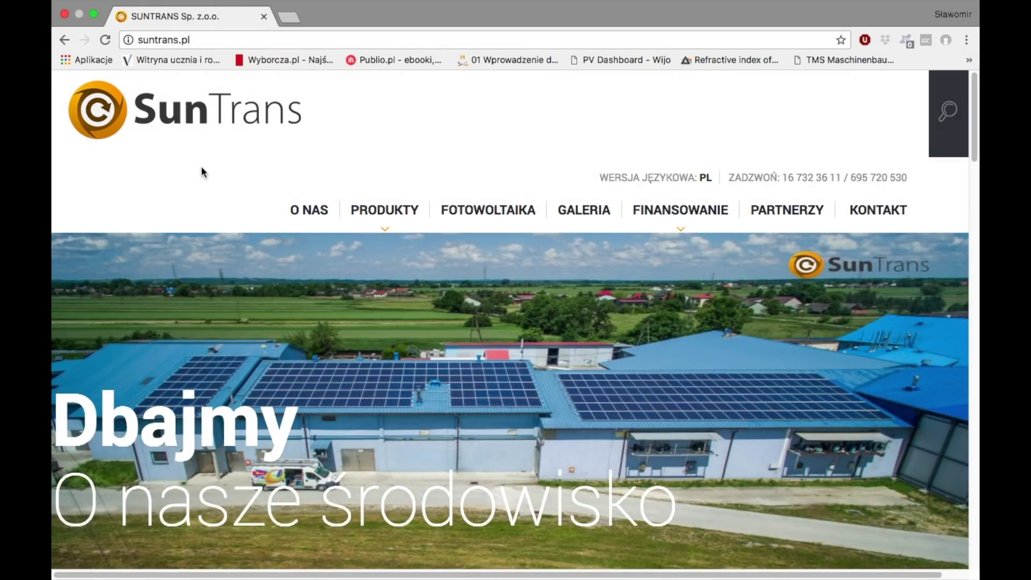
Step: Examine the price of a 1 kW installation and the company facts on the suntrans.pl home page in the browser
{"action": "scroll", "coordinate": [217, 194], "scroll_direction": "down", "scroll_amount": 10}
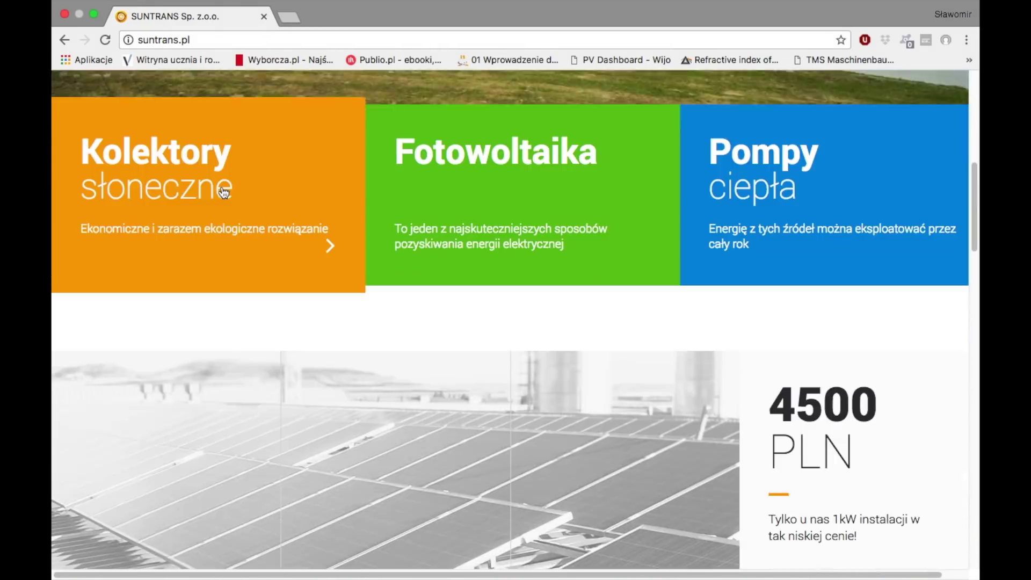
{"action": "scroll", "coordinate": [220, 205], "scroll_direction": "down", "scroll_amount": 3}
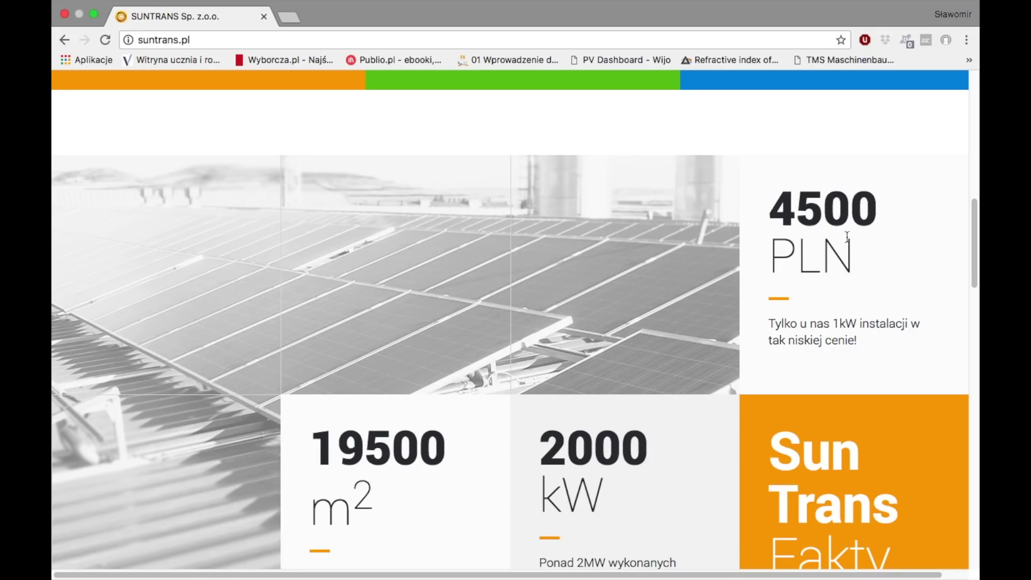
{"action": "scroll", "coordinate": [882, 242], "scroll_direction": "down", "scroll_amount": 3}
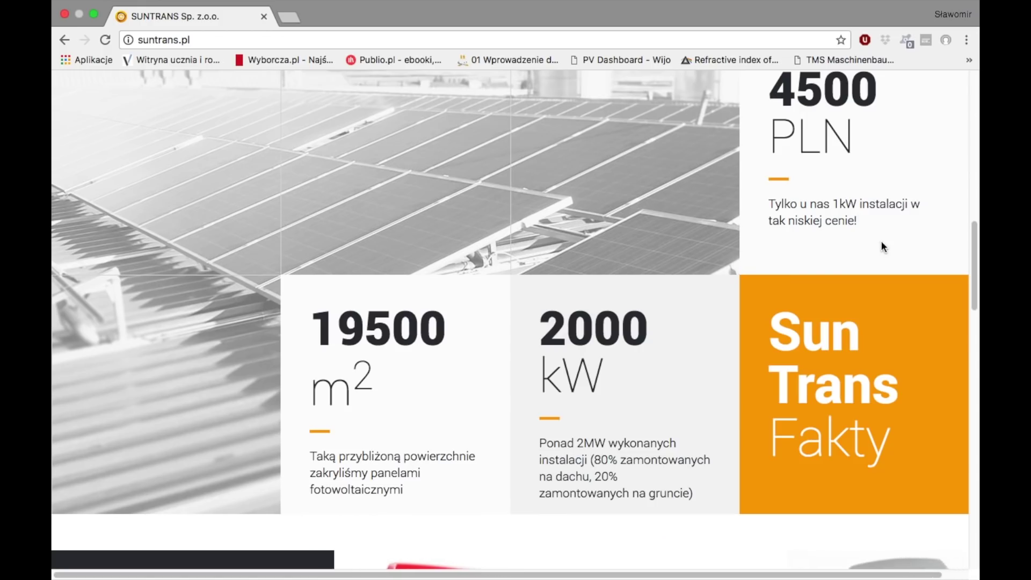